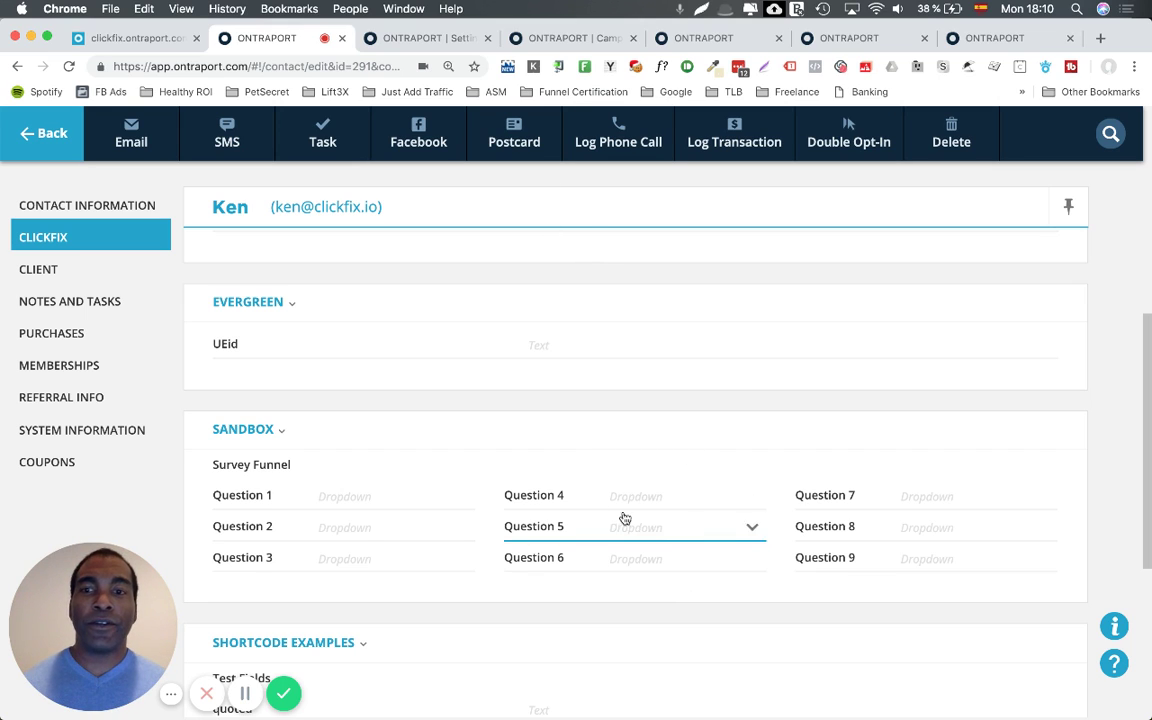
click(459, 498)
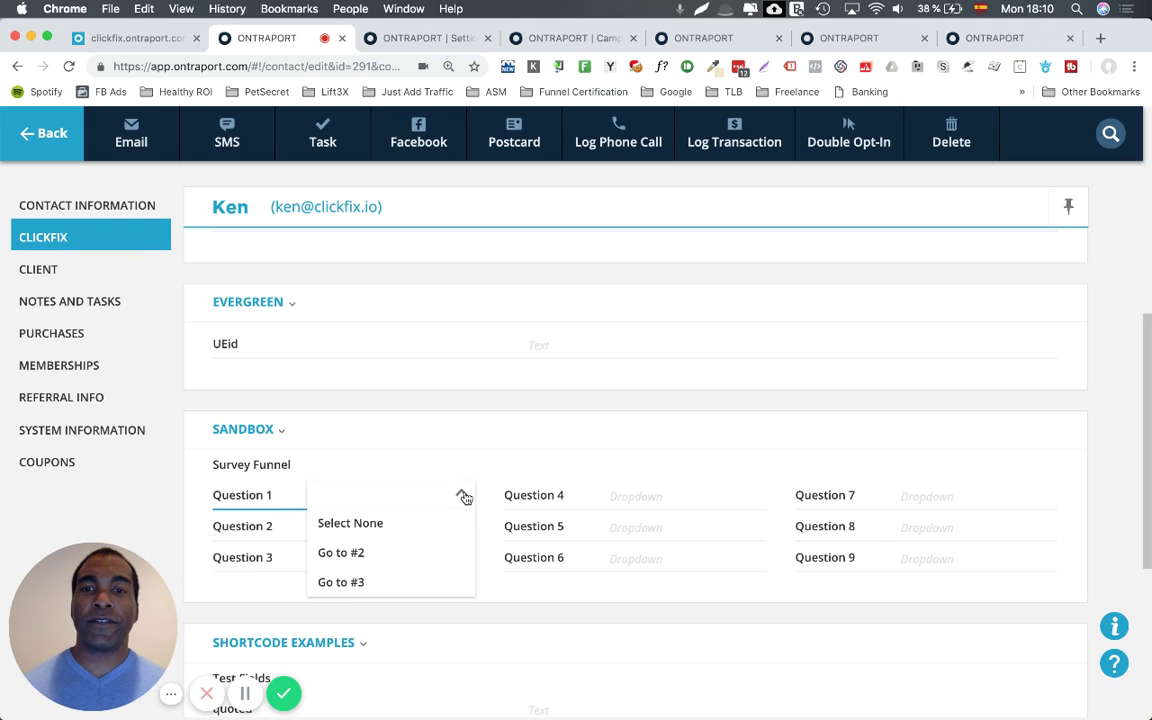
click(404, 520)
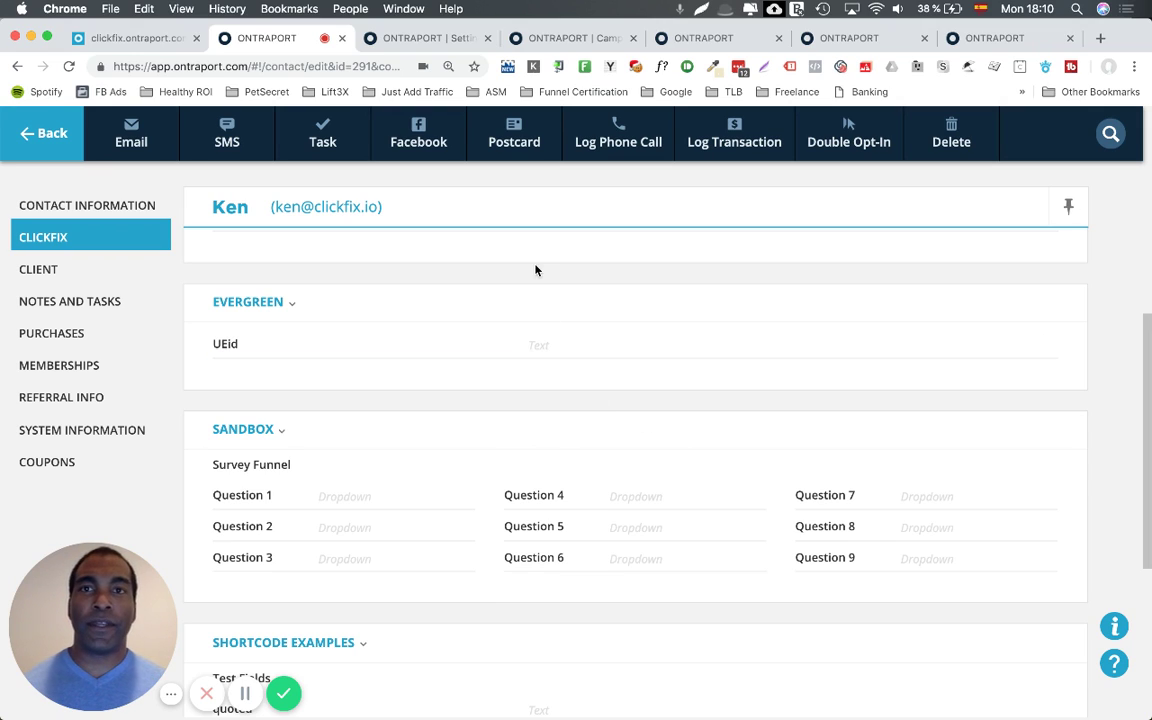
Pan through the Survey Funnel Sandbox campaign's condition and Change Tags result branches.
click(540, 38)
scroll(617, 393, up, 10)
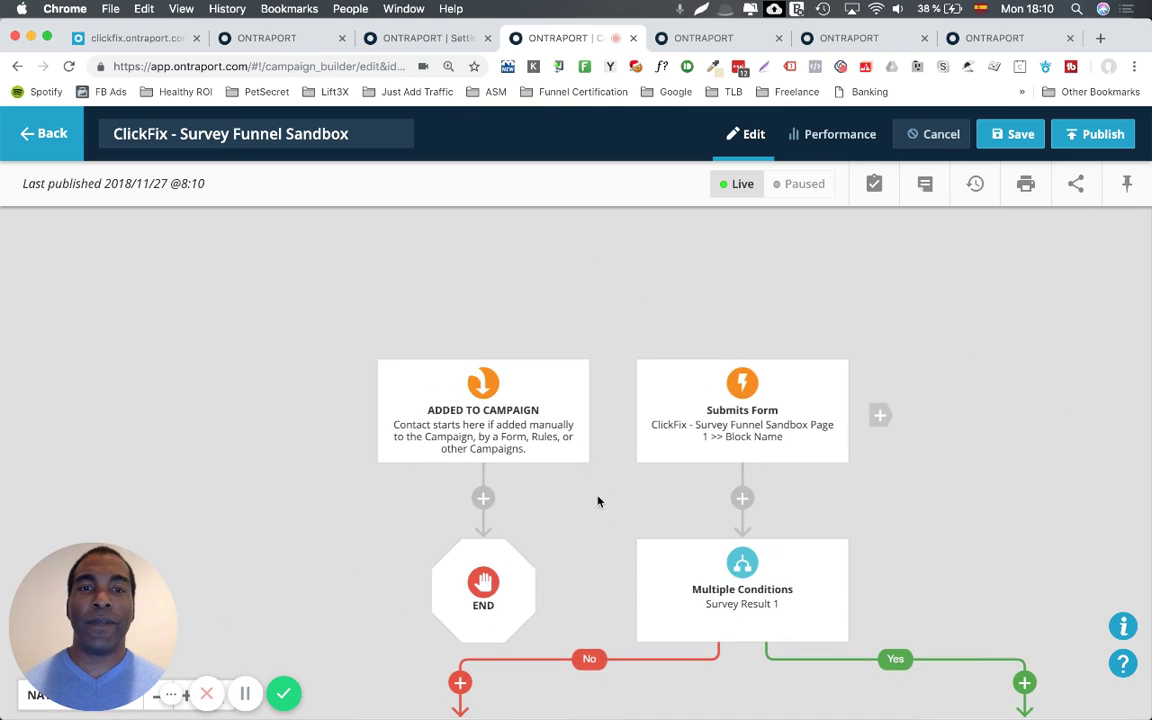
scroll(598, 501, down, 5)
scroll(598, 501, right, 3)
scroll(598, 501, down, 2)
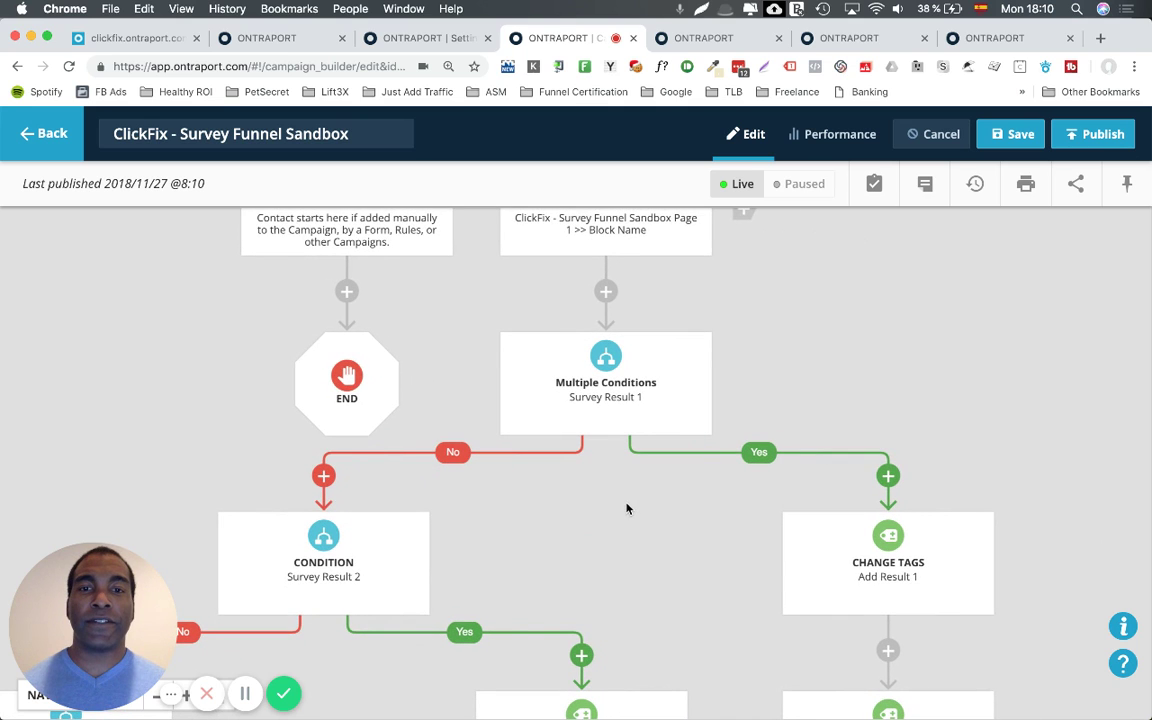
scroll(661, 504, down, 2)
scroll(661, 504, left, 1)
scroll(645, 497, down, 10)
scroll(645, 497, left, 10)
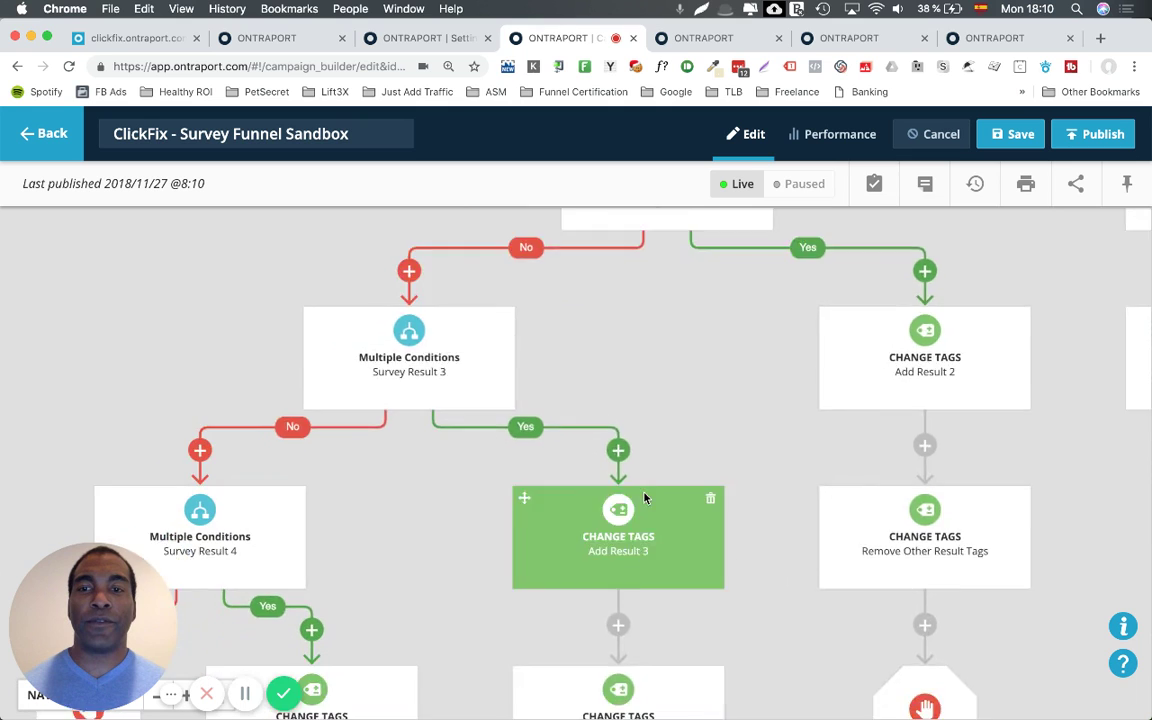
scroll(645, 498, down, 3)
scroll(645, 498, left, 2)
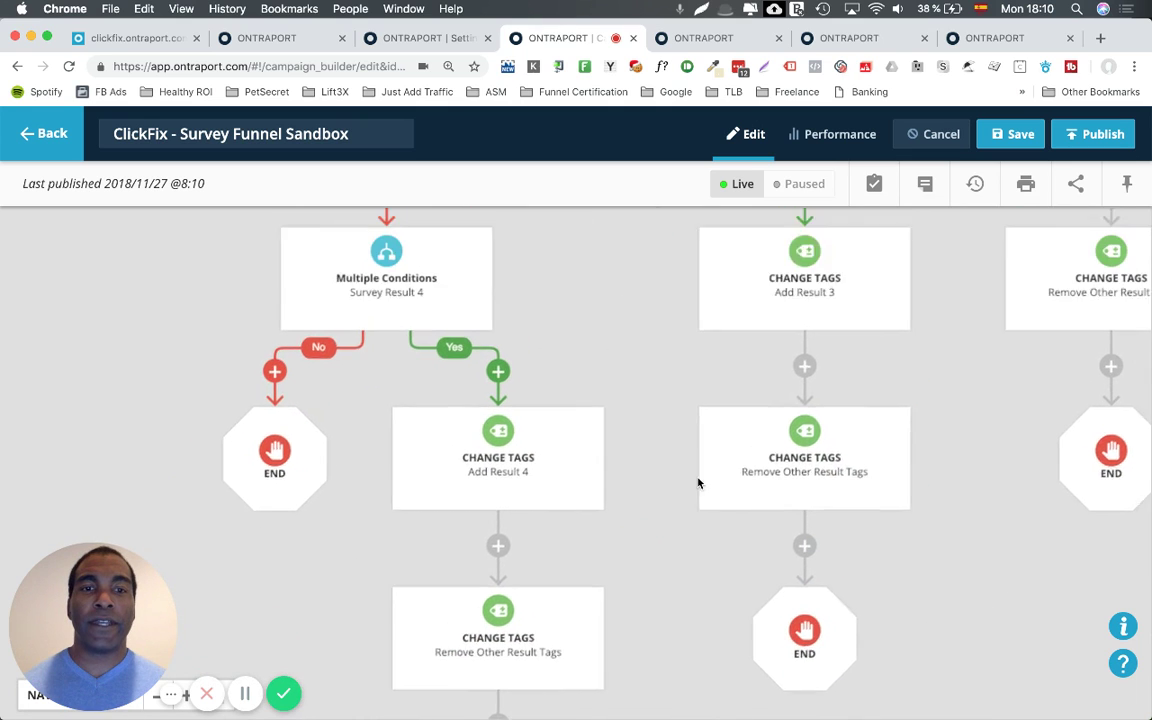
Return to the top of the campaign map, then open the Survey Funnel Sandbox Page 1 landing page.
scroll(697, 481, up, 2)
scroll(697, 481, right, 1)
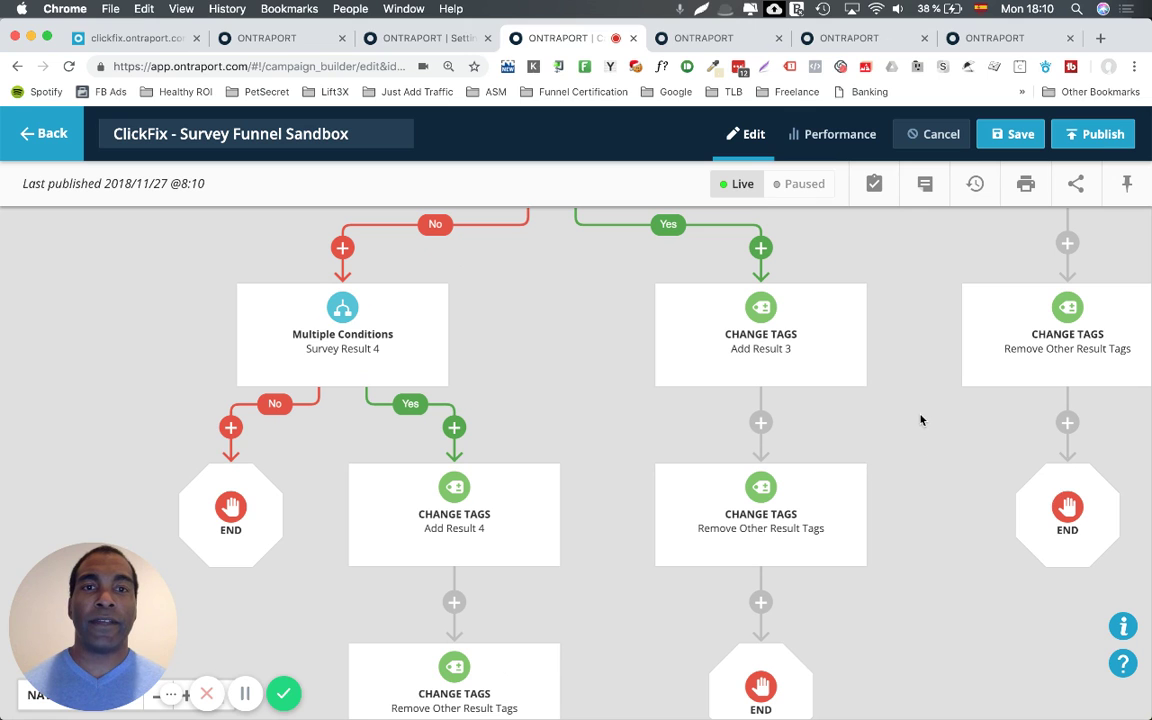
scroll(921, 420, up, 2)
scroll(921, 420, right, 2)
scroll(921, 420, down, 3)
scroll(921, 420, left, 1)
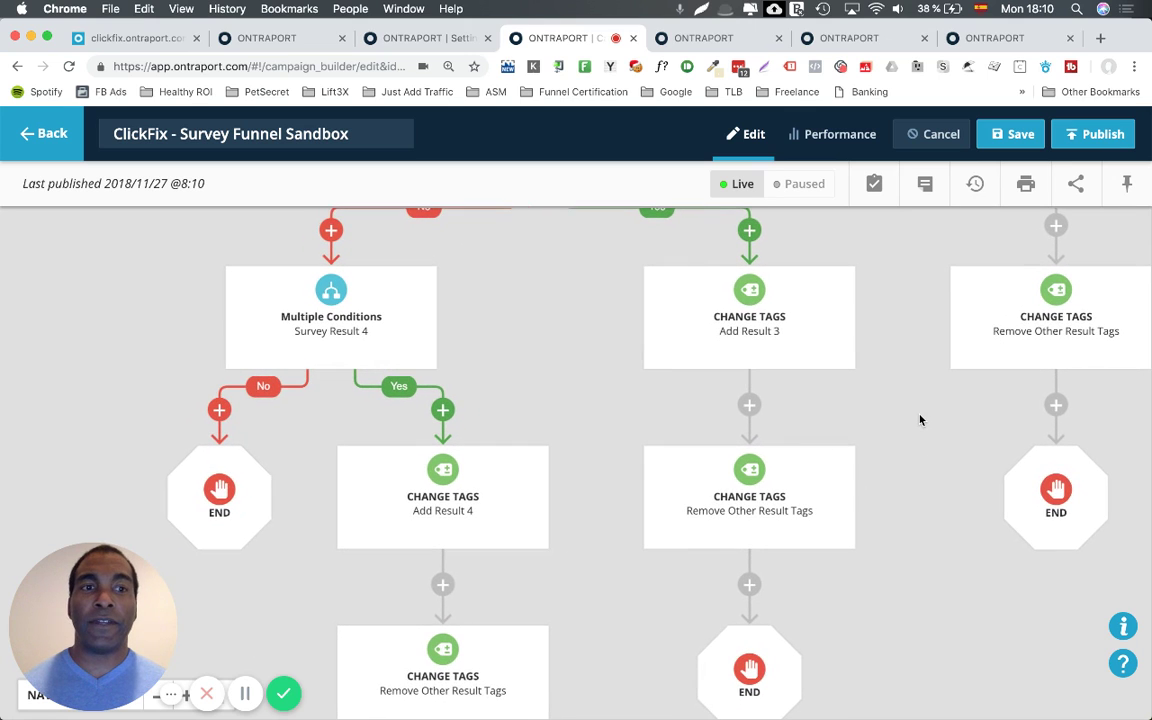
scroll(921, 420, up, 3)
scroll(921, 420, right, 2)
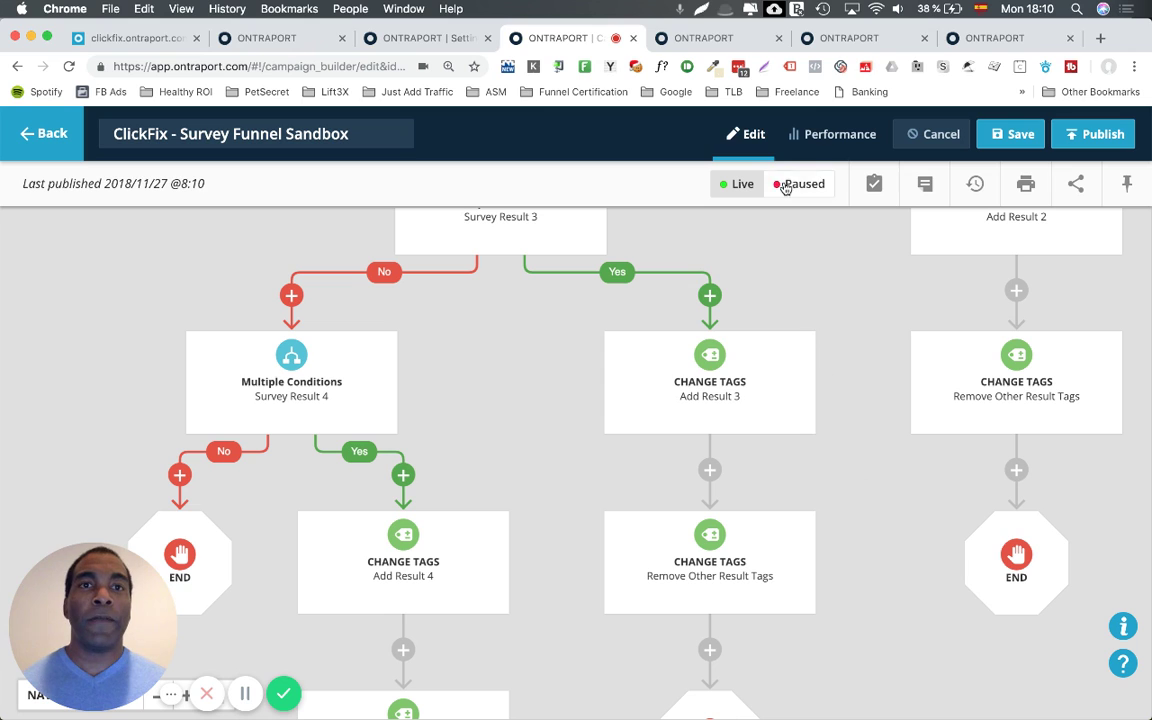
click(740, 40)
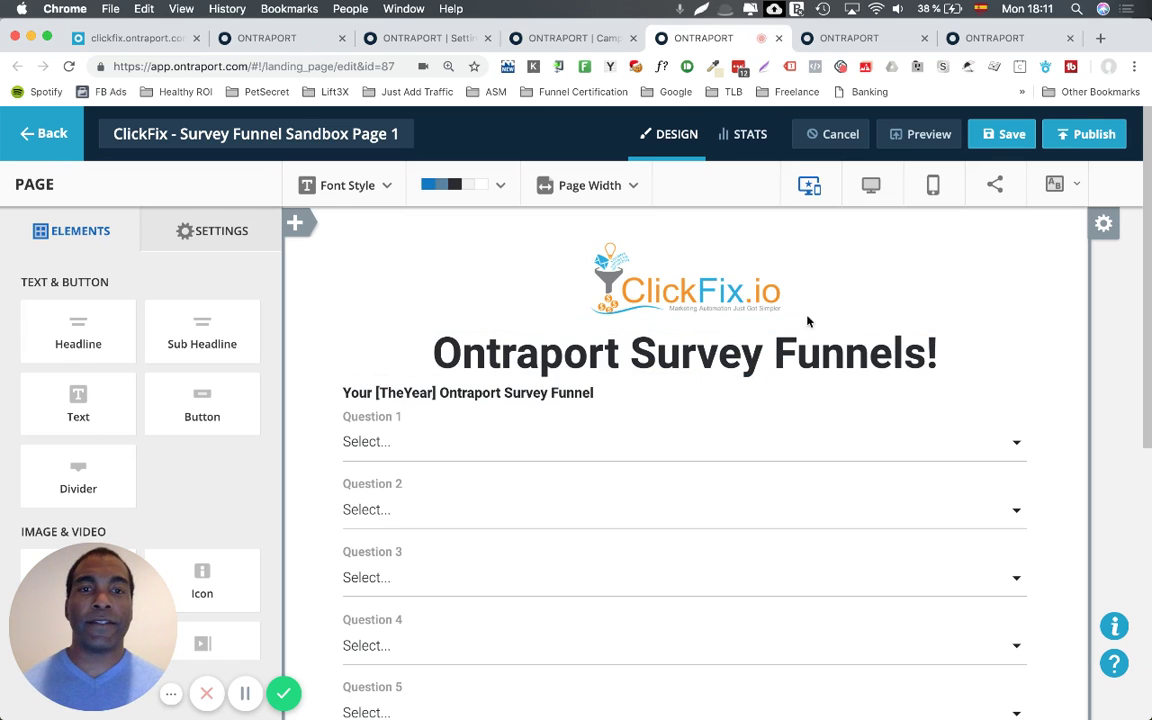
scroll(807, 357, down, 2)
scroll(800, 356, down, 1)
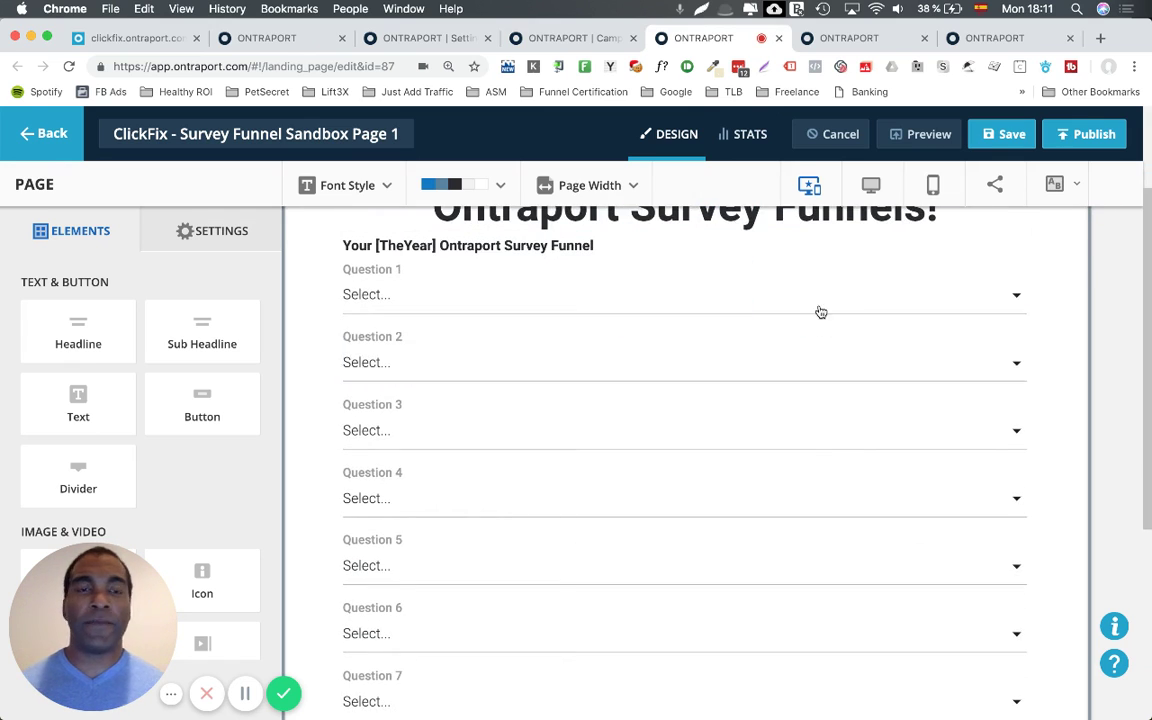
scroll(815, 326, down, 6)
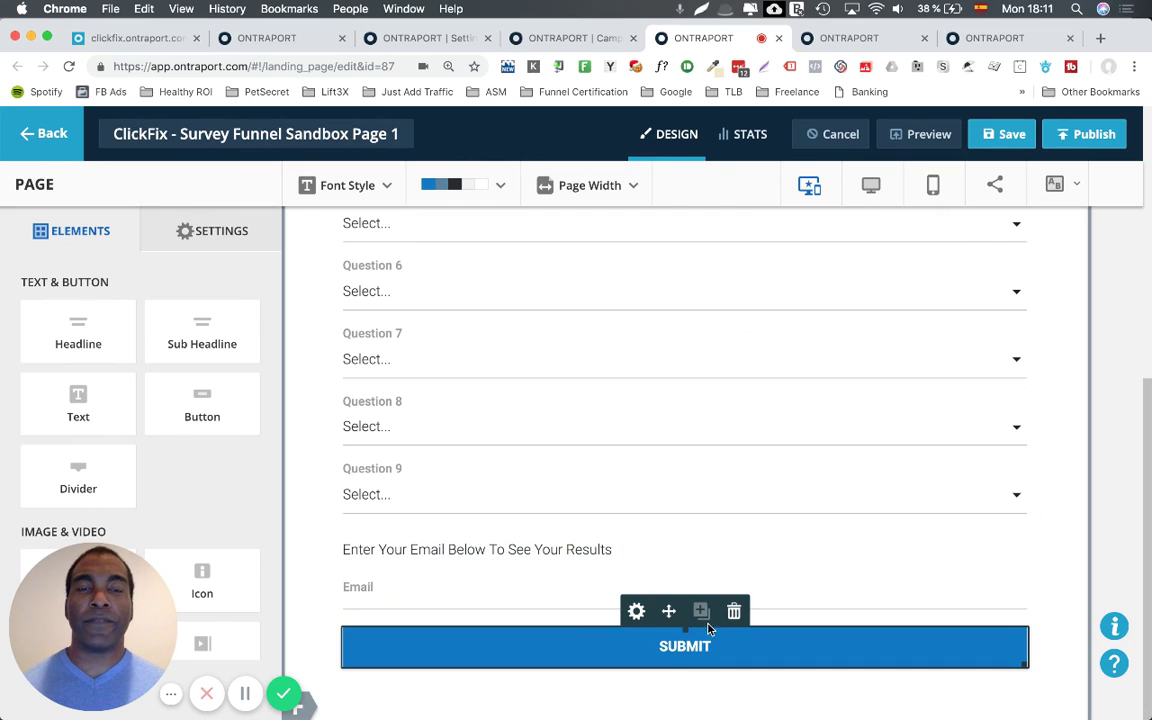
Inspect the redirect page's Header Code in Settings > Custom Code, then switch to Survey Funnel Sandbox Page 2.
click(847, 40)
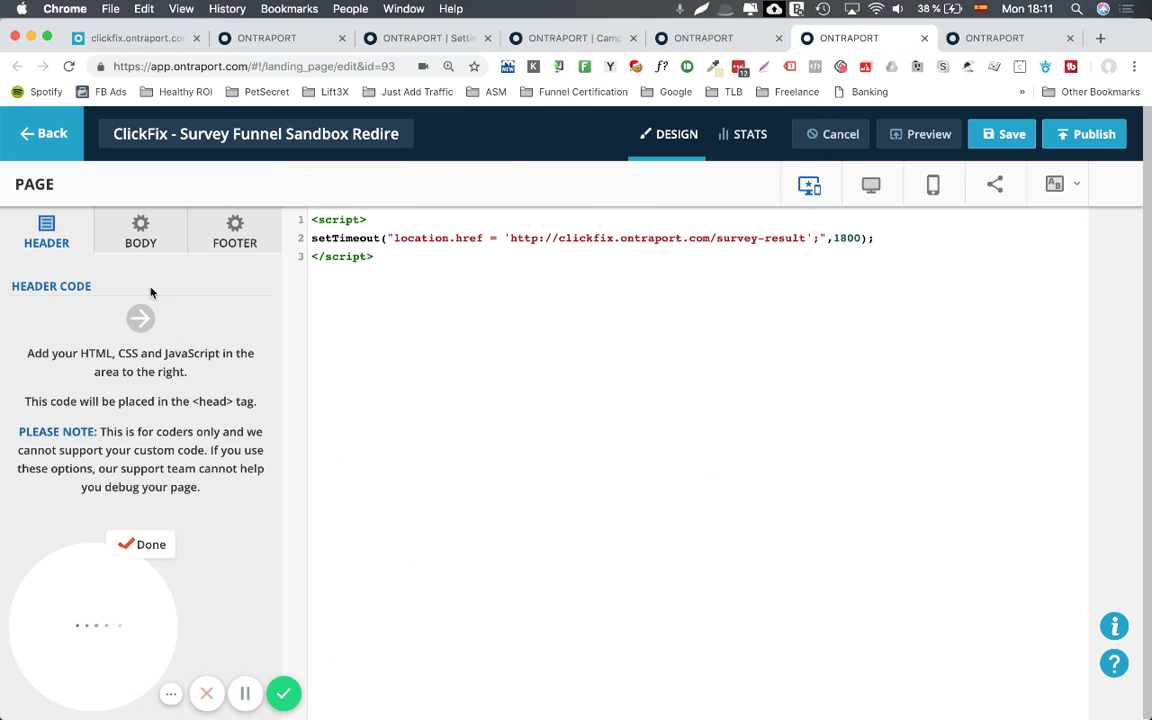
click(145, 544)
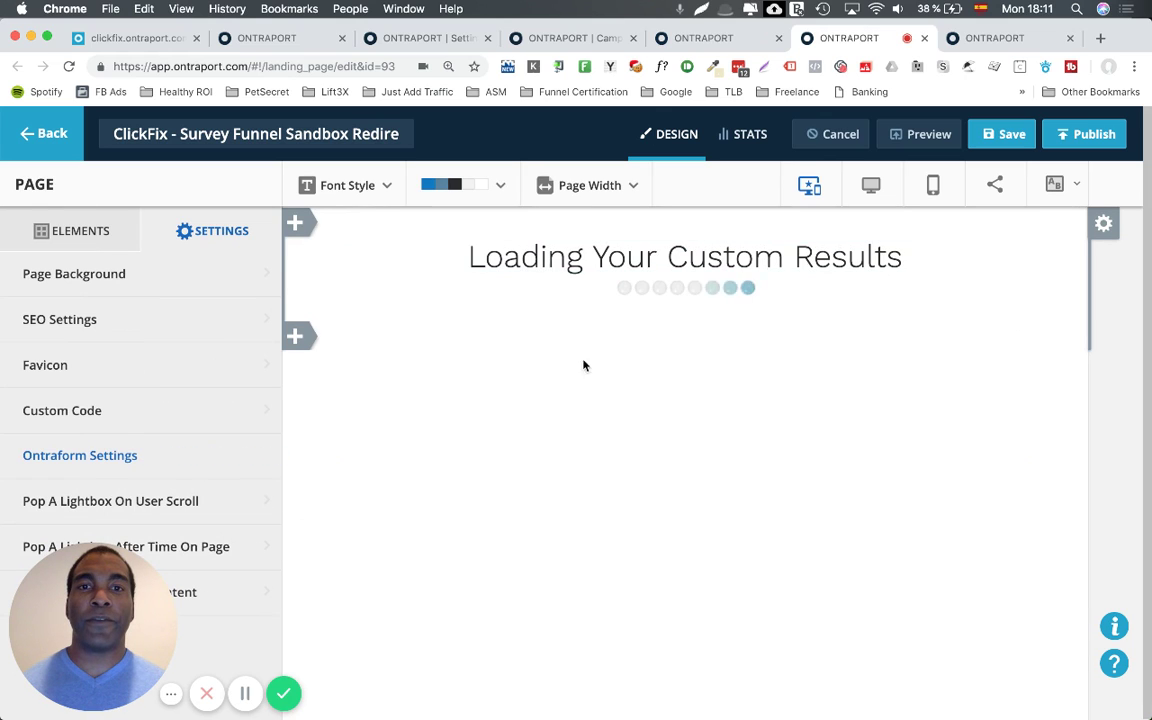
click(175, 414)
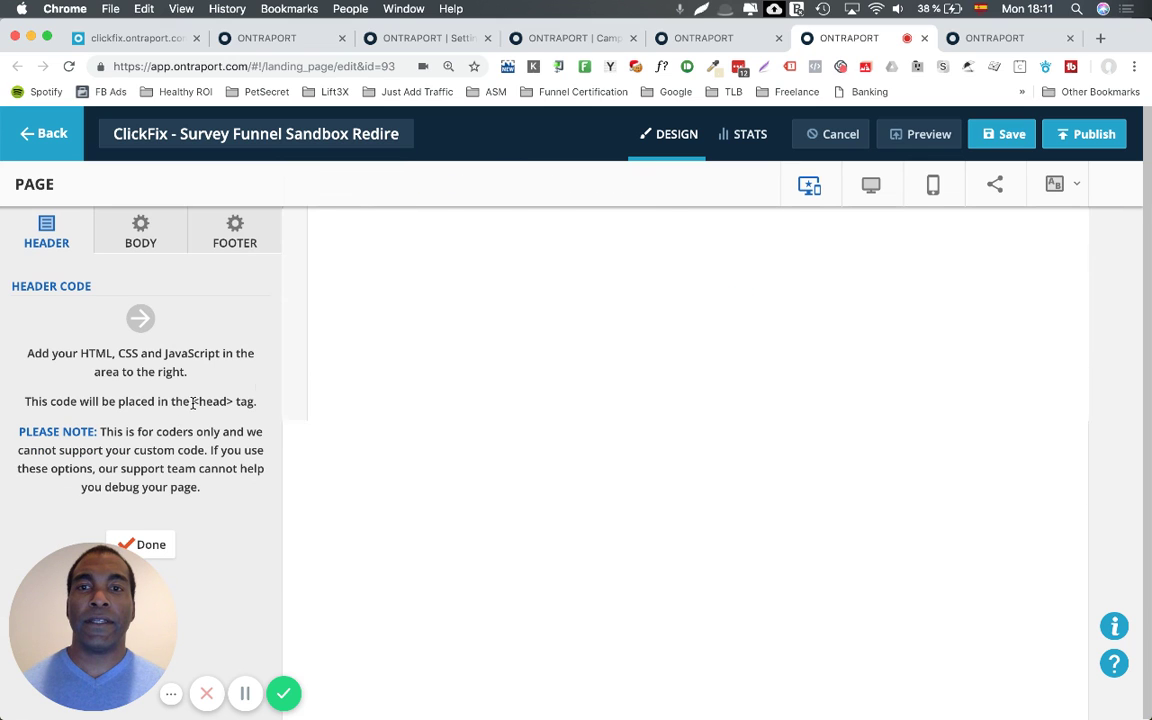
click(988, 38)
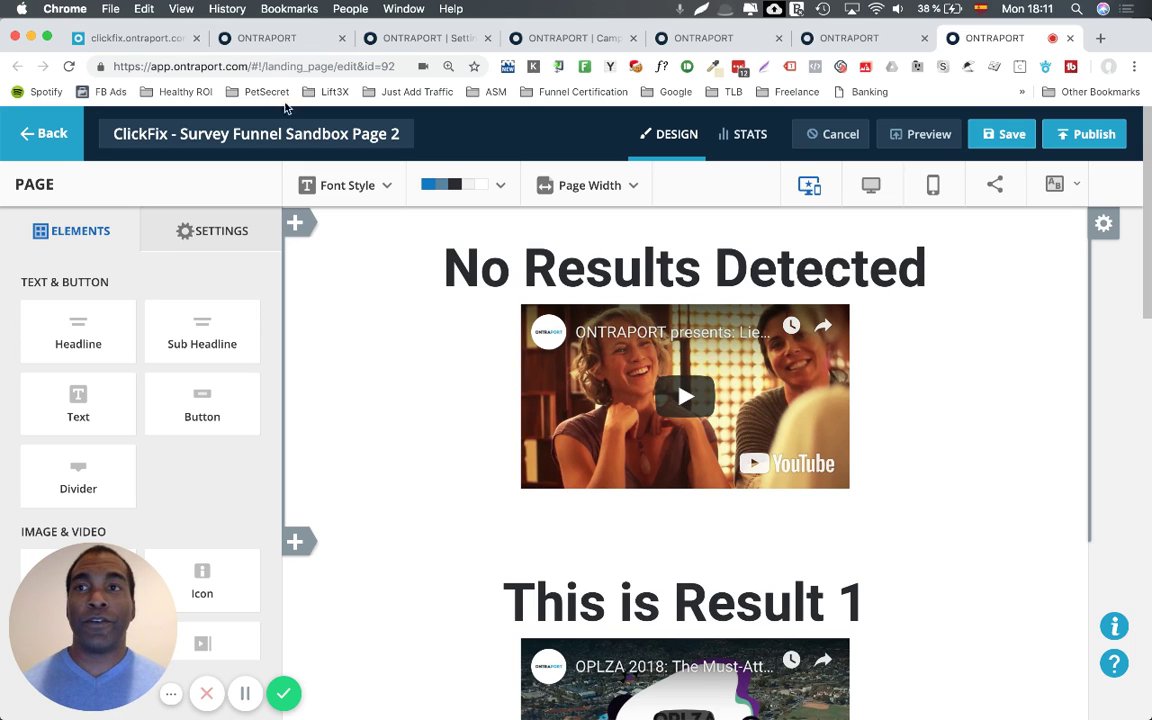
click(138, 40)
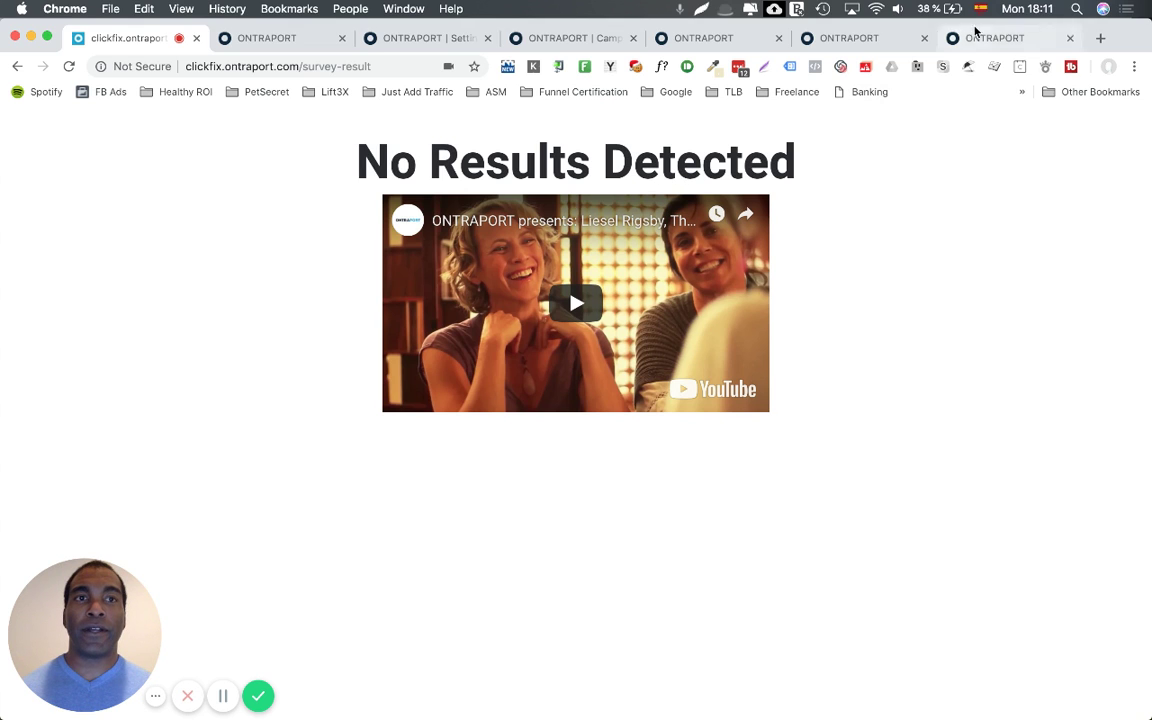
click(955, 37)
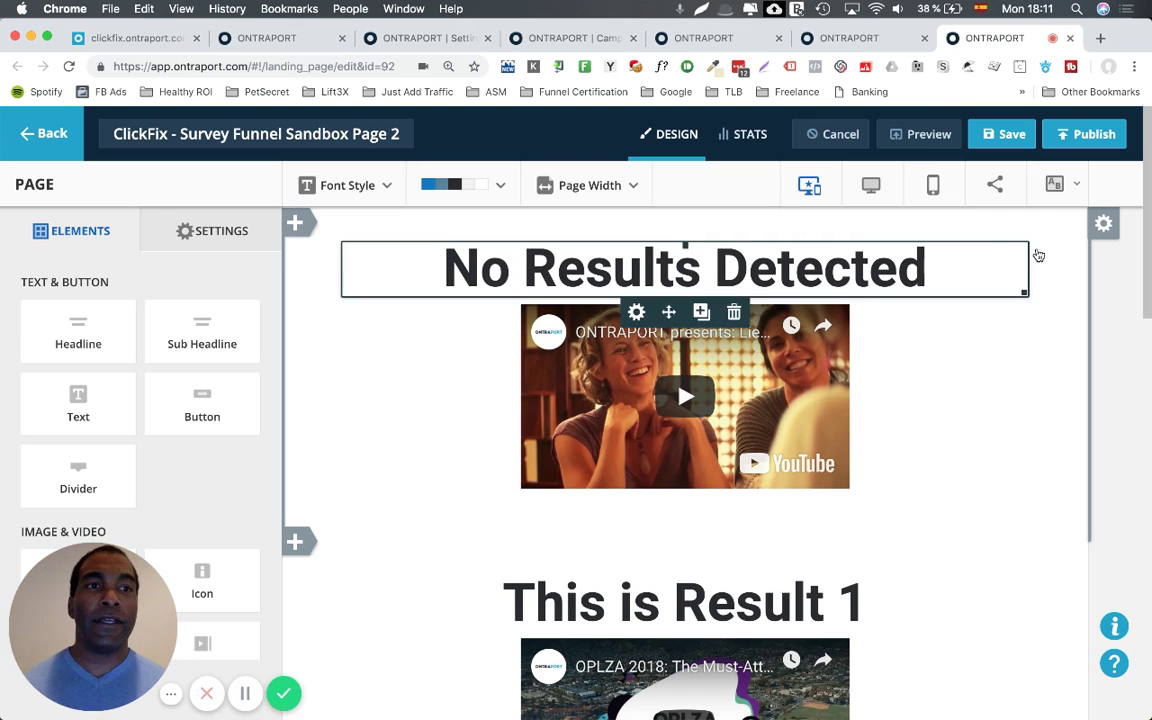
click(1104, 254)
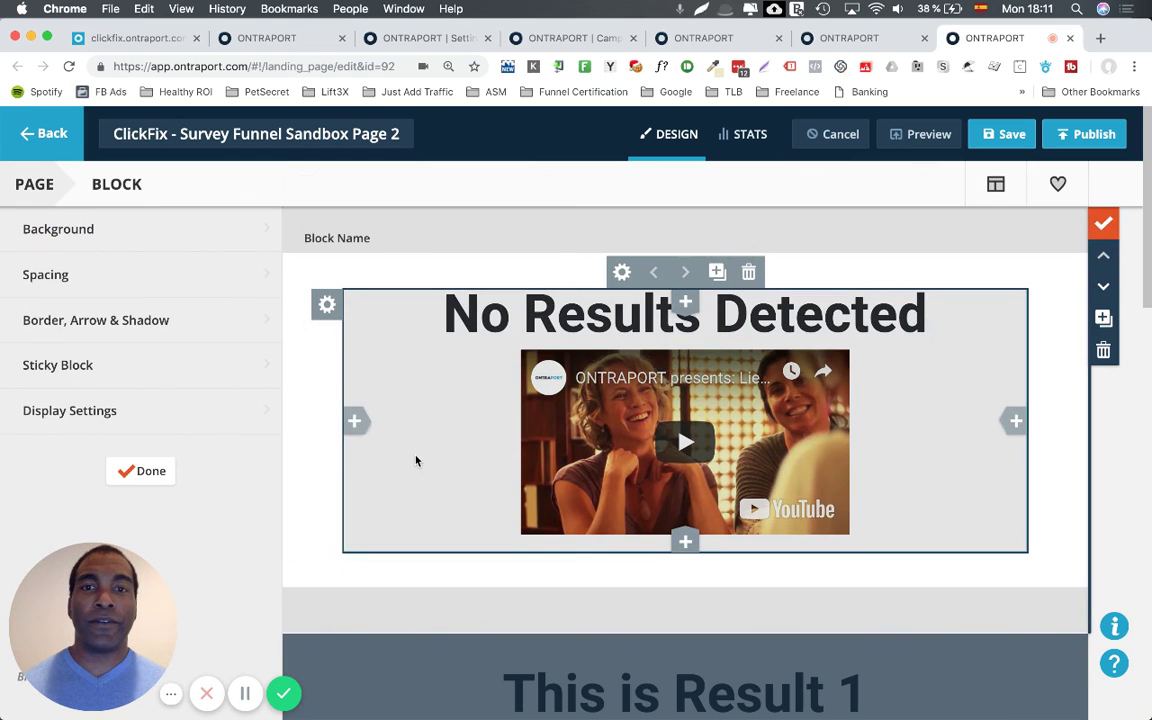
click(152, 420)
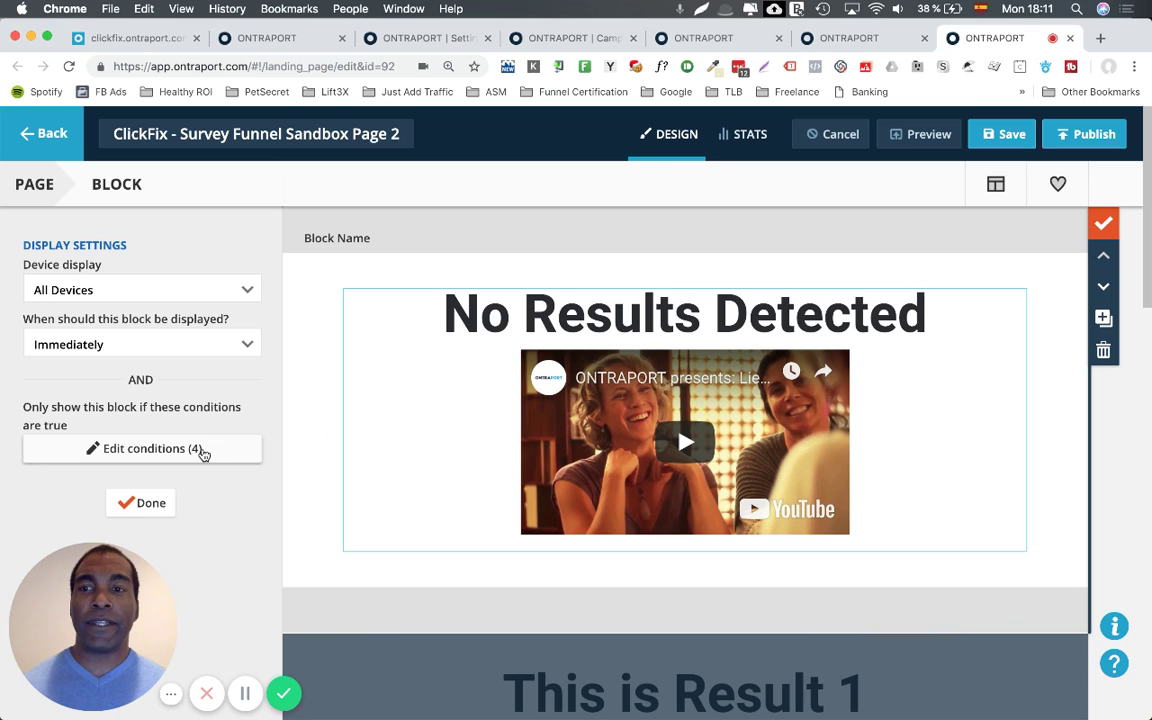
click(201, 453)
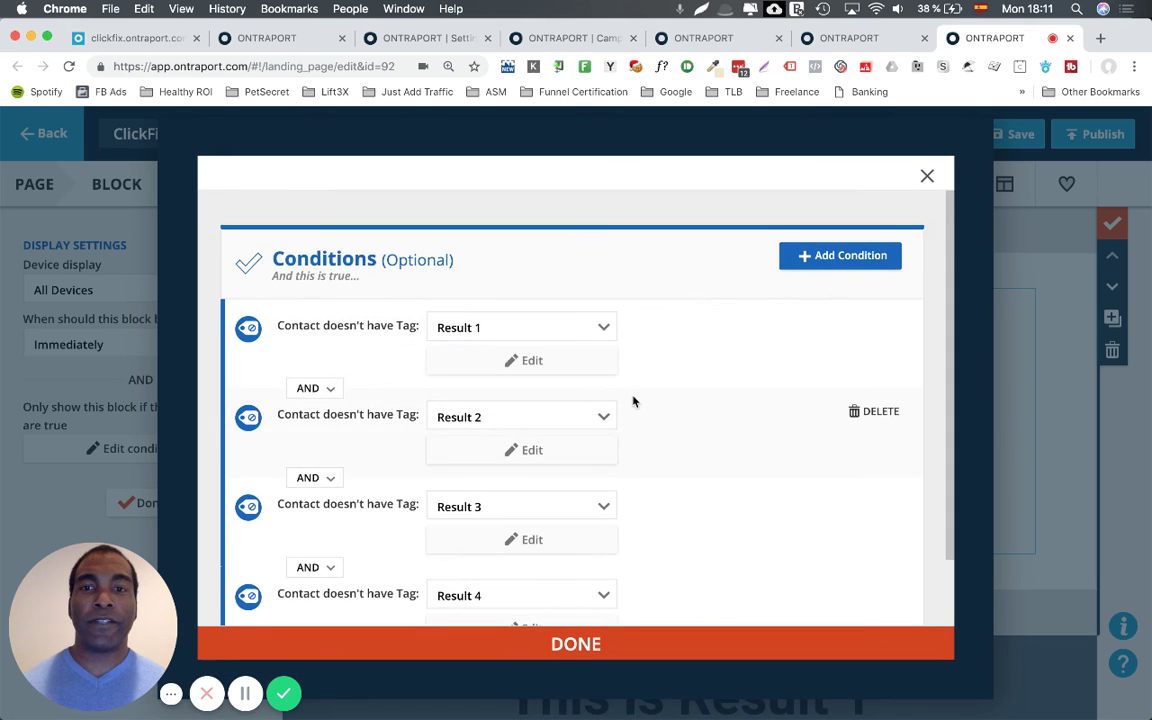
scroll(633, 401, down, 2)
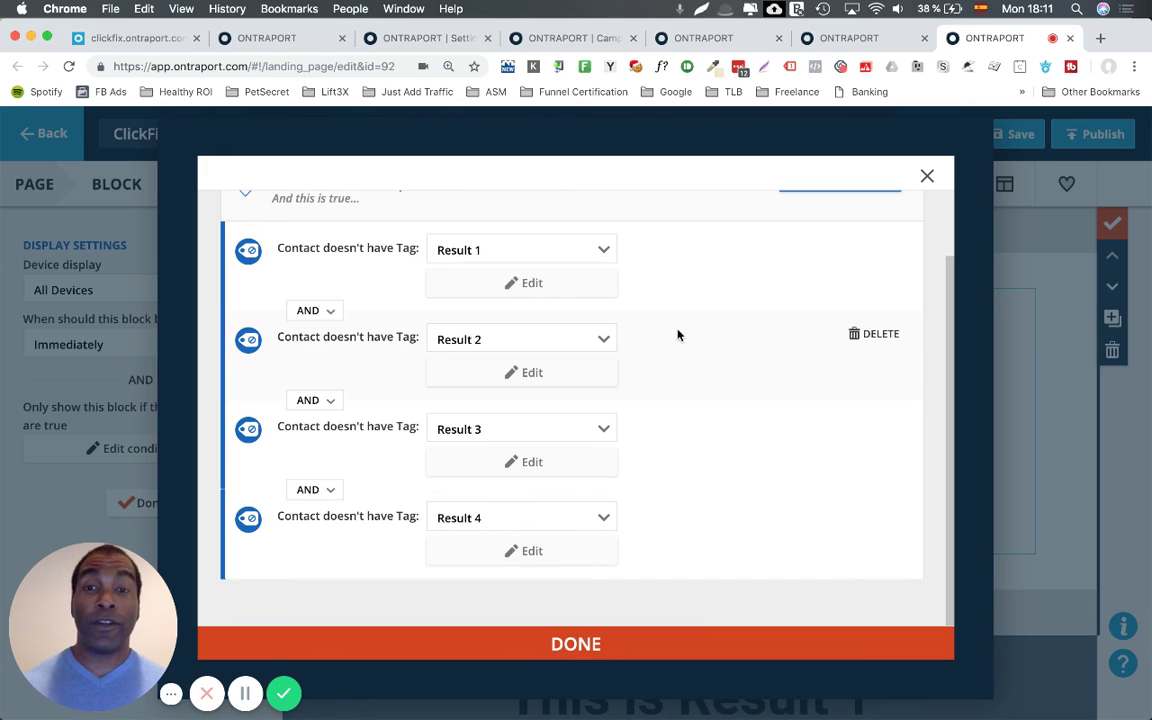
click(605, 643)
scroll(645, 609, down, 2)
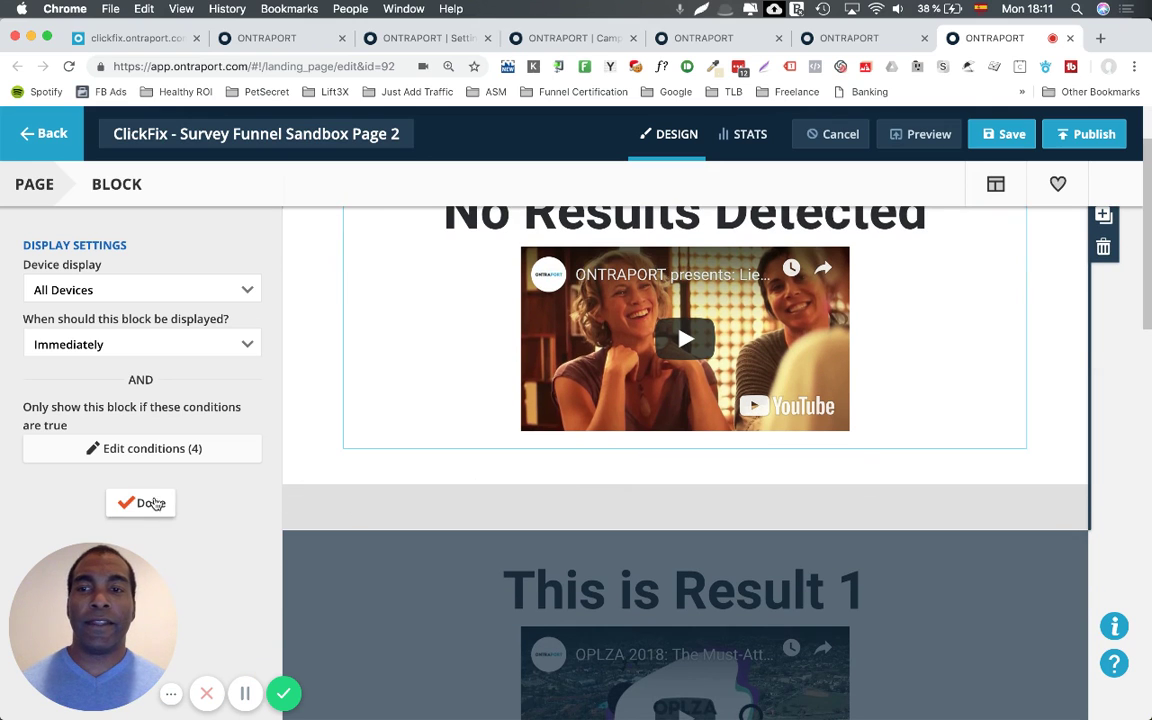
click(150, 503)
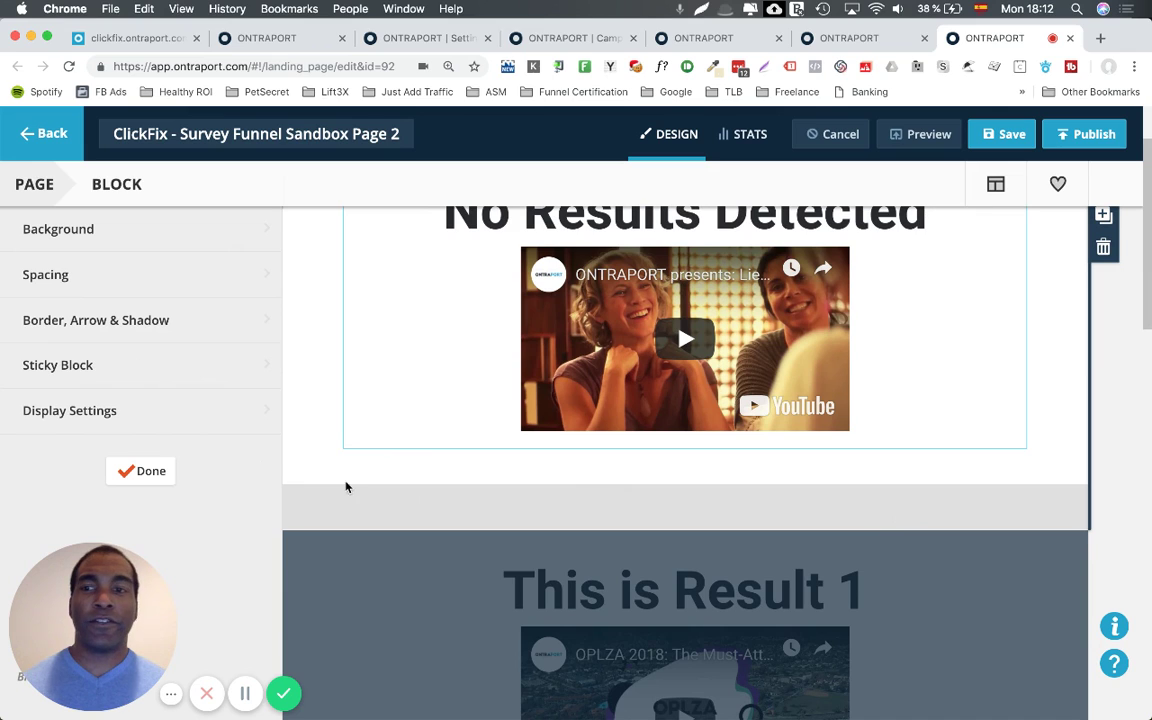
Scroll through the Result 1–4 blocks, then show the redirect page's 1800 ms header redirect script.
click(125, 470)
scroll(800, 500, down, 3)
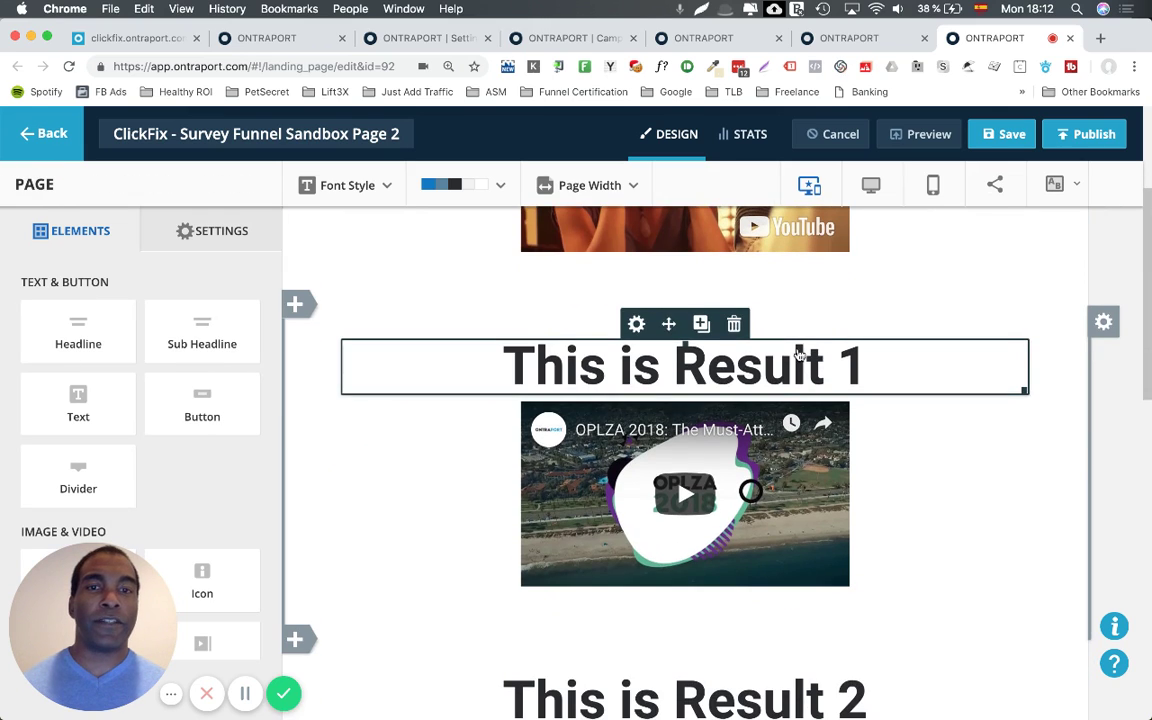
scroll(825, 458, down, 2)
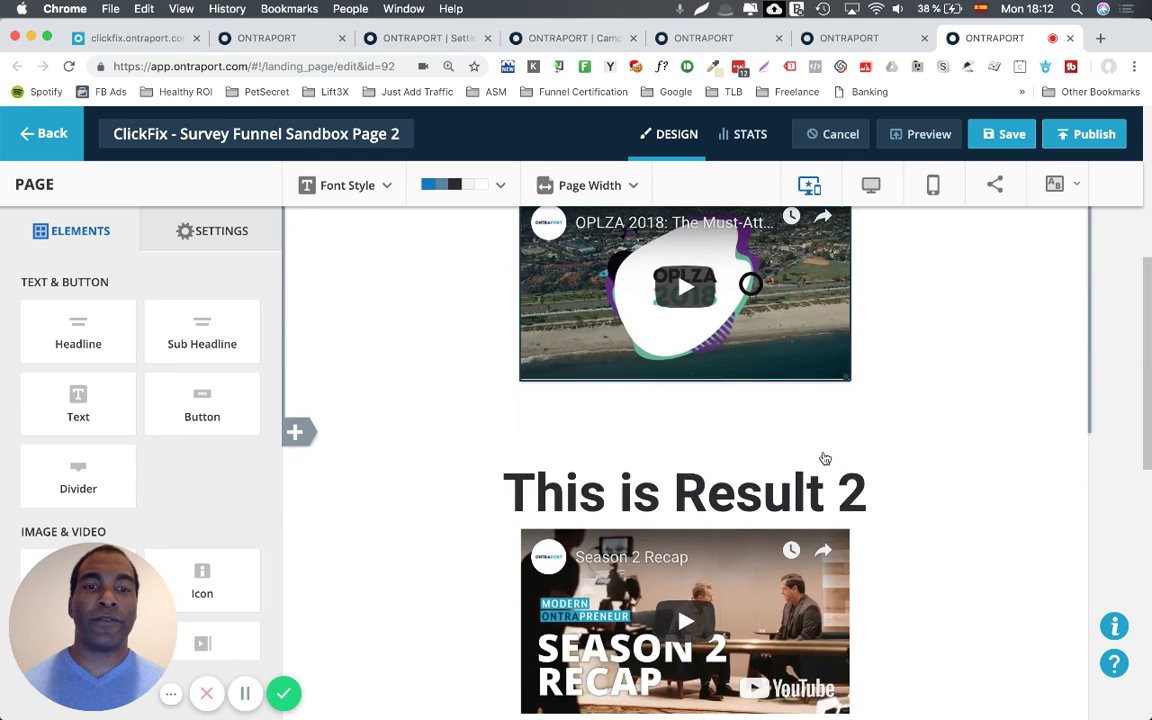
scroll(825, 458, down, 7)
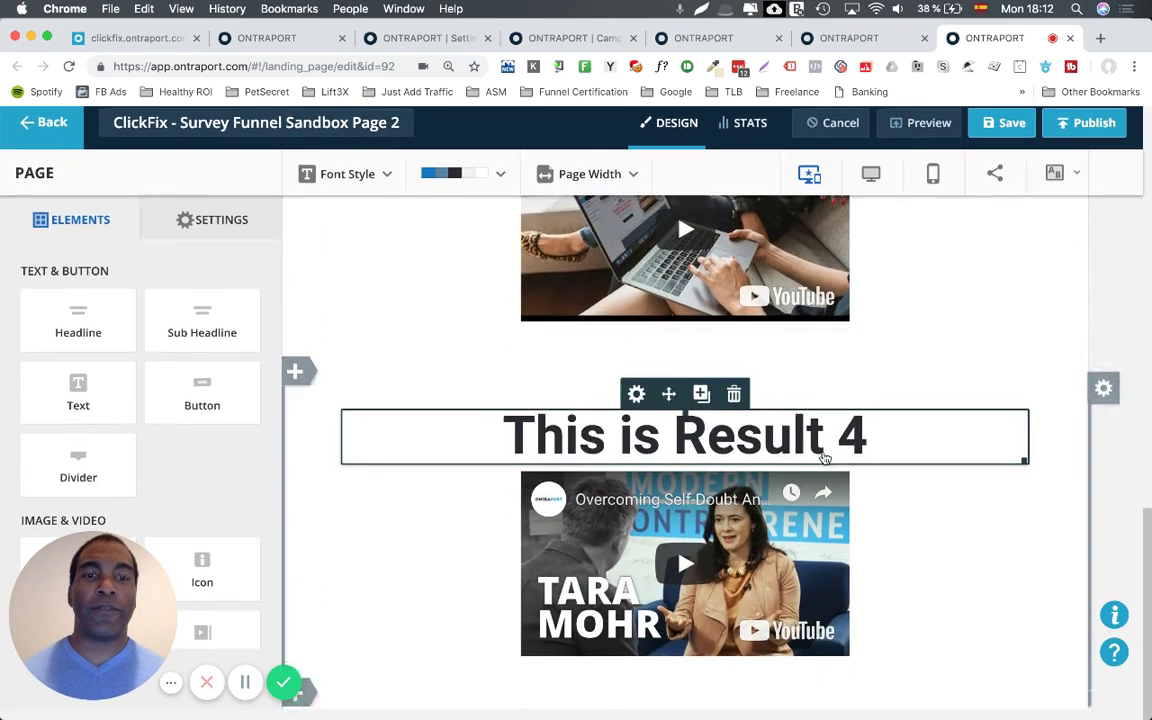
scroll(825, 458, up, 10)
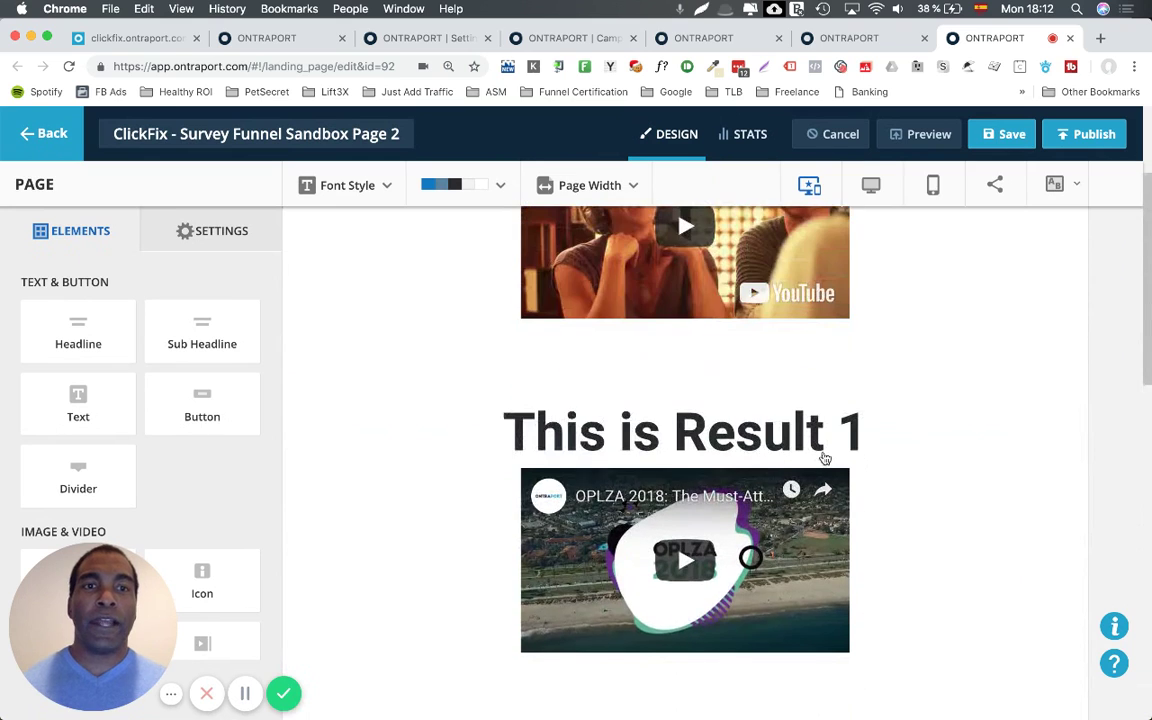
scroll(851, 440, up, 2)
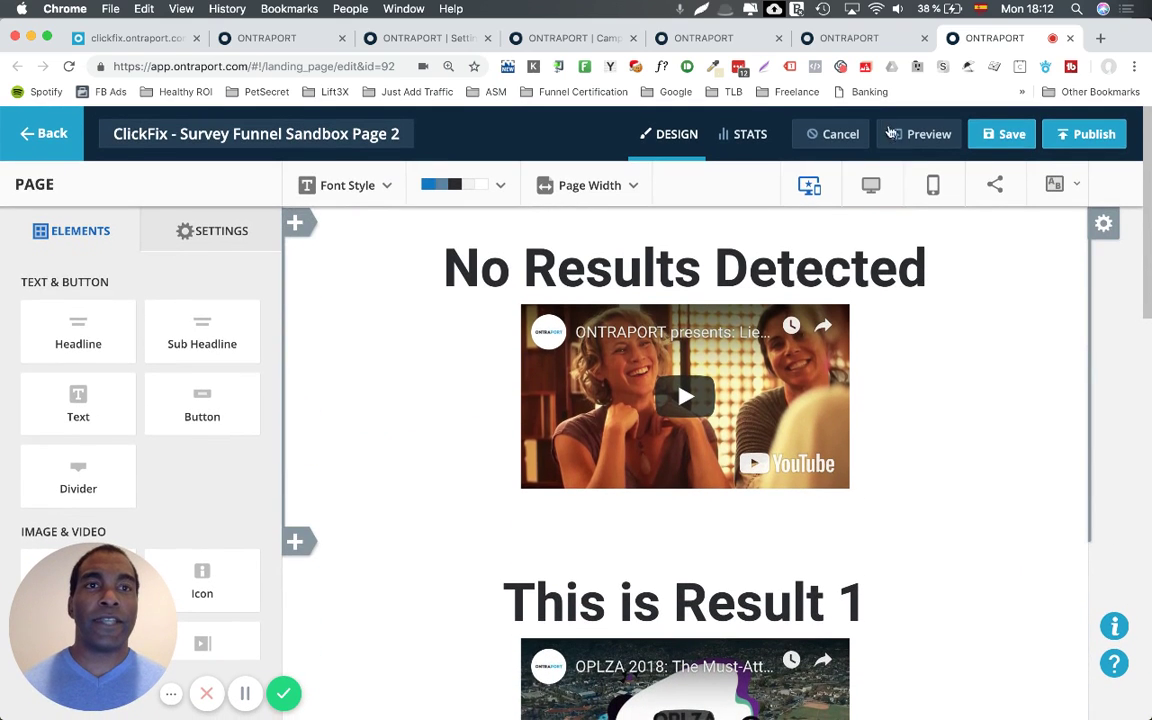
click(849, 38)
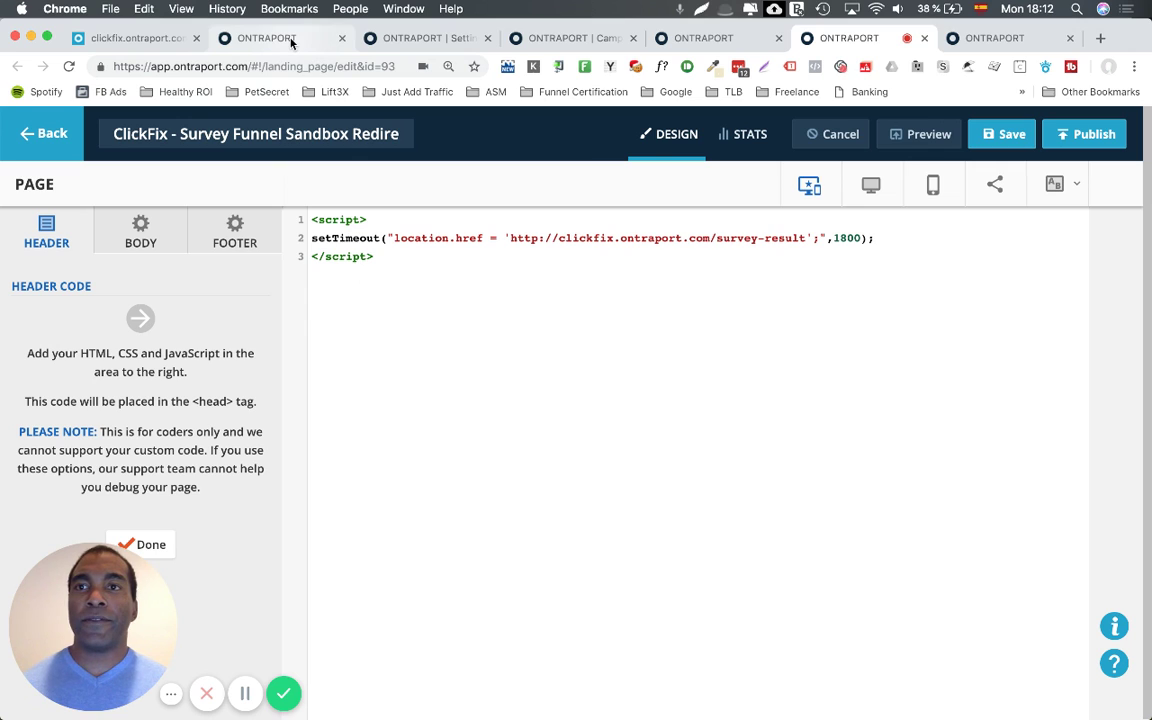
Move across the open tabs to the Survey Funnel Sandbox landing page.
click(290, 40)
click(130, 38)
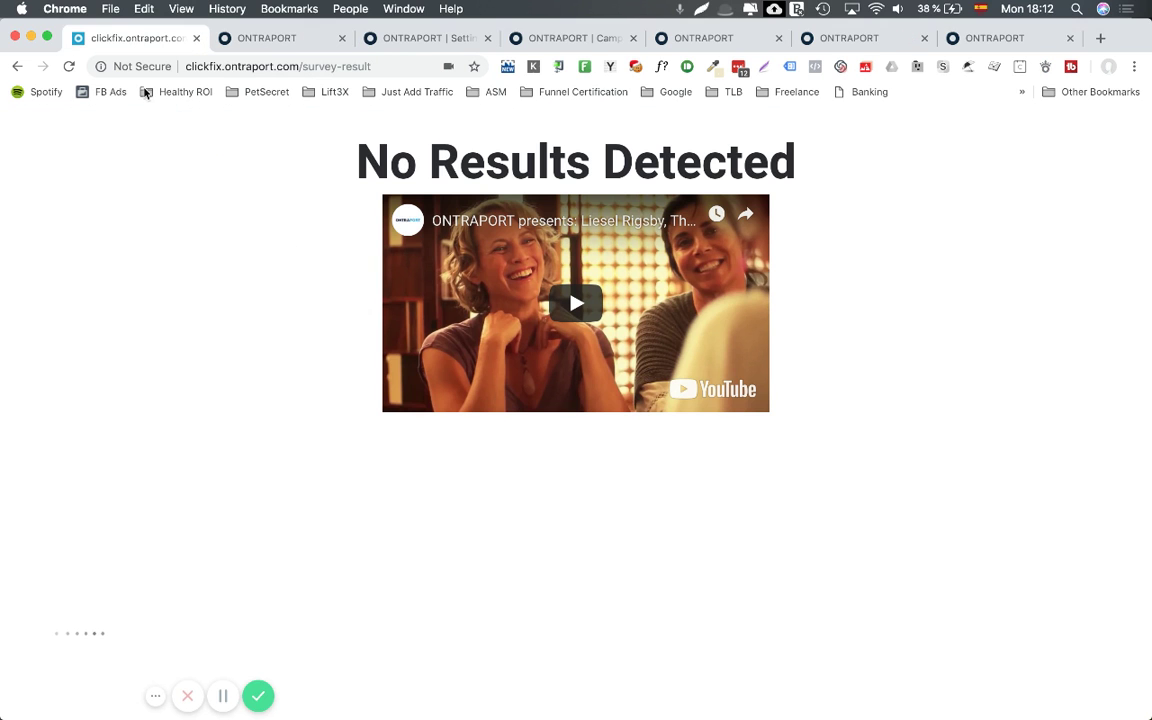
click(848, 40)
click(733, 39)
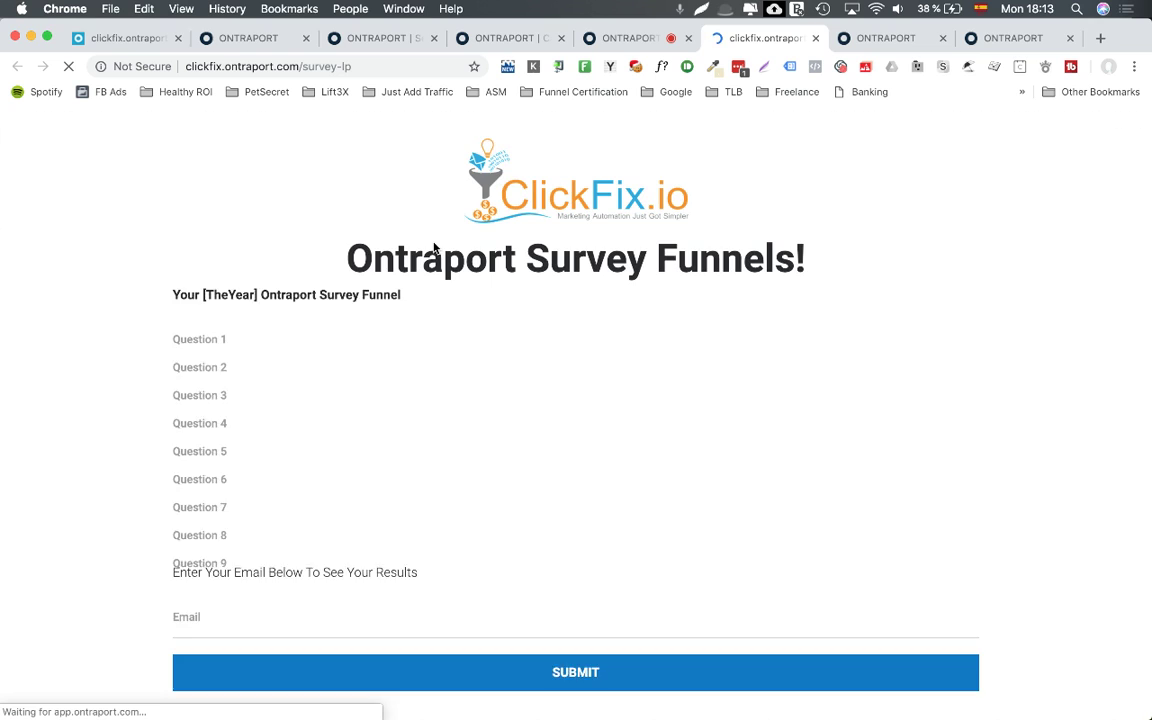
Answer the survey questions with Go to #2, Go to #5, Go to #8, then End Result 4.
click(601, 357)
click(572, 398)
click(578, 360)
click(518, 436)
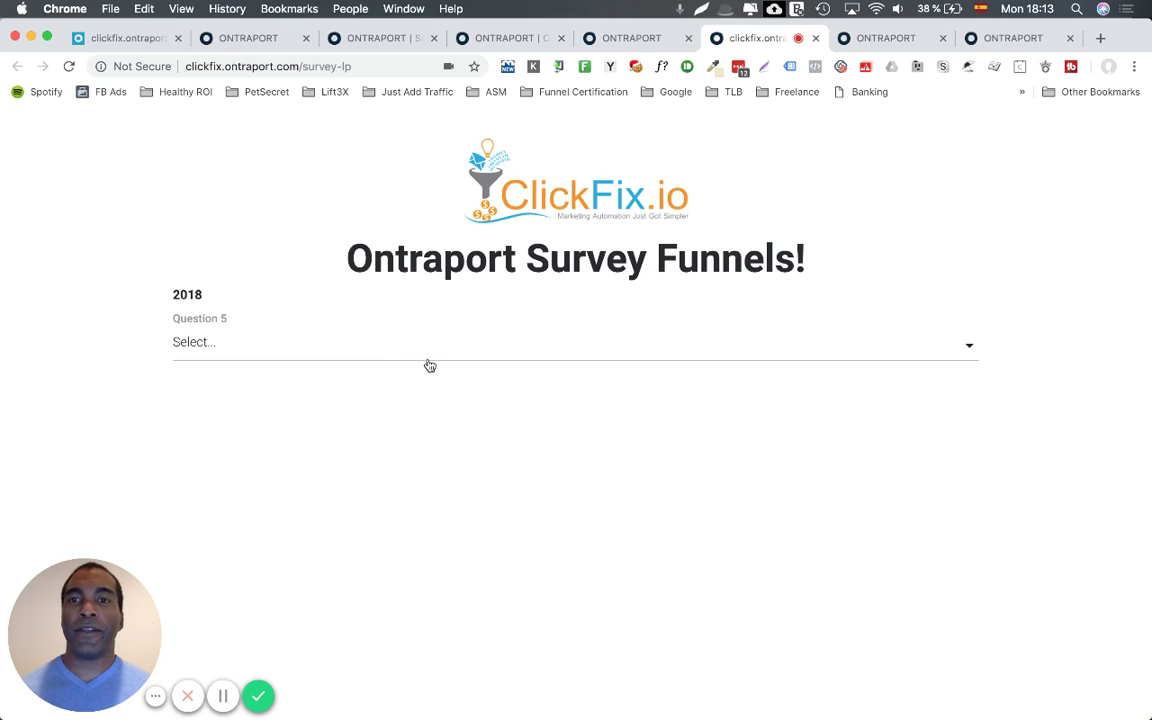
click(507, 358)
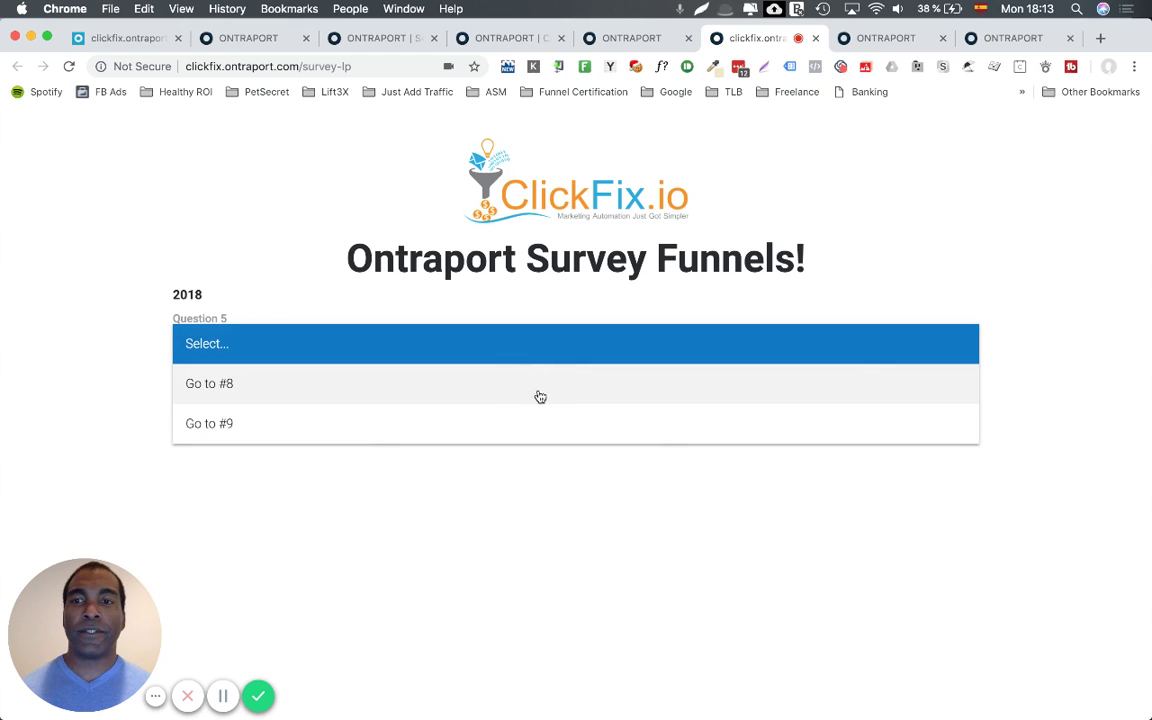
click(550, 398)
click(597, 362)
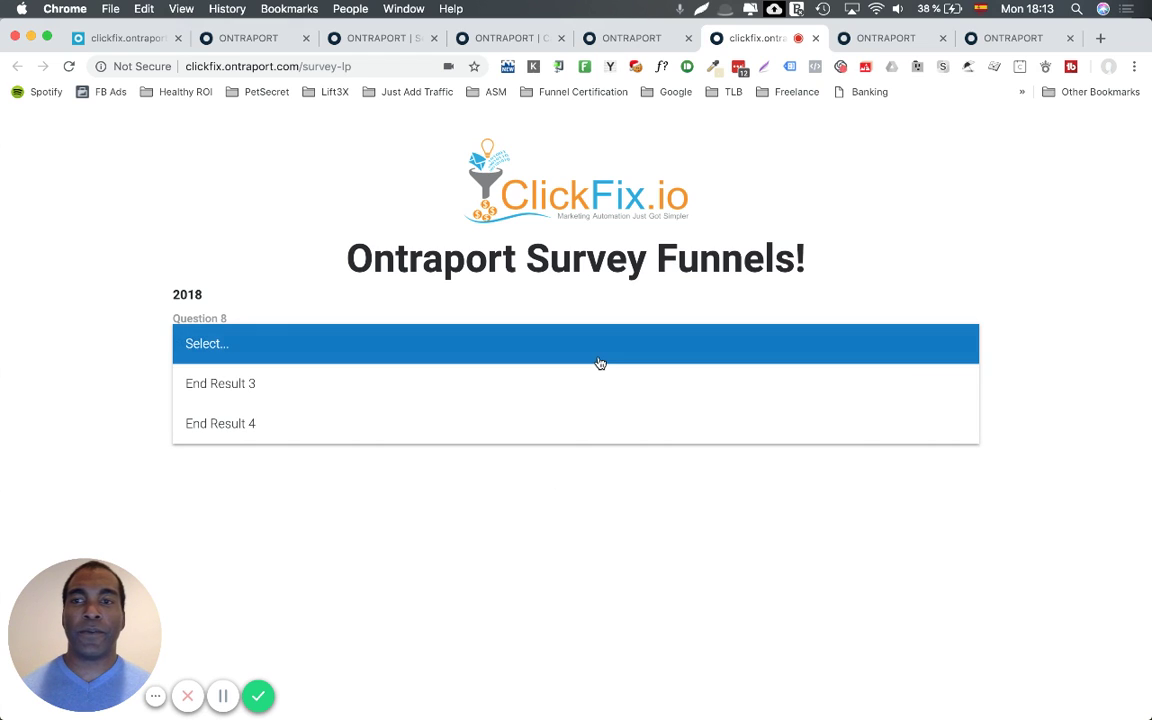
click(544, 433)
Enter a test email address and submit the survey to reach the Result 4 page.
click(496, 368)
click(600, 421)
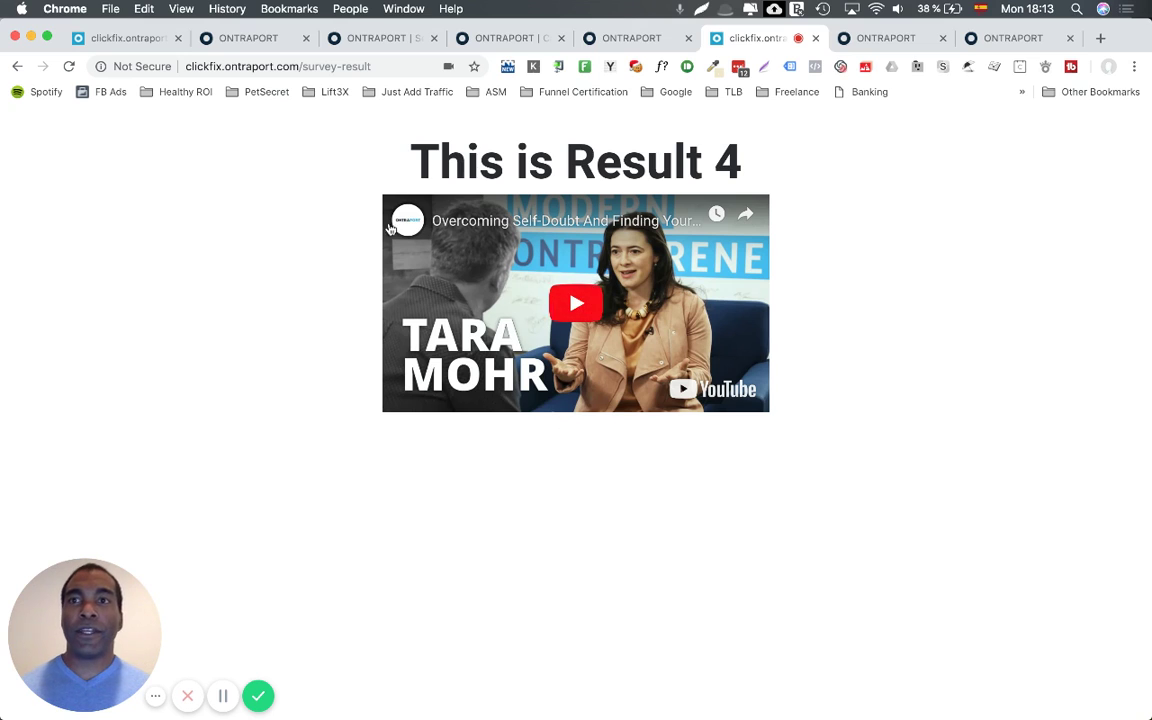
Reload the test contact's record and scroll to the Sandbox fields showing Go to #2, #5, #8 and End Result 4.
click(267, 38)
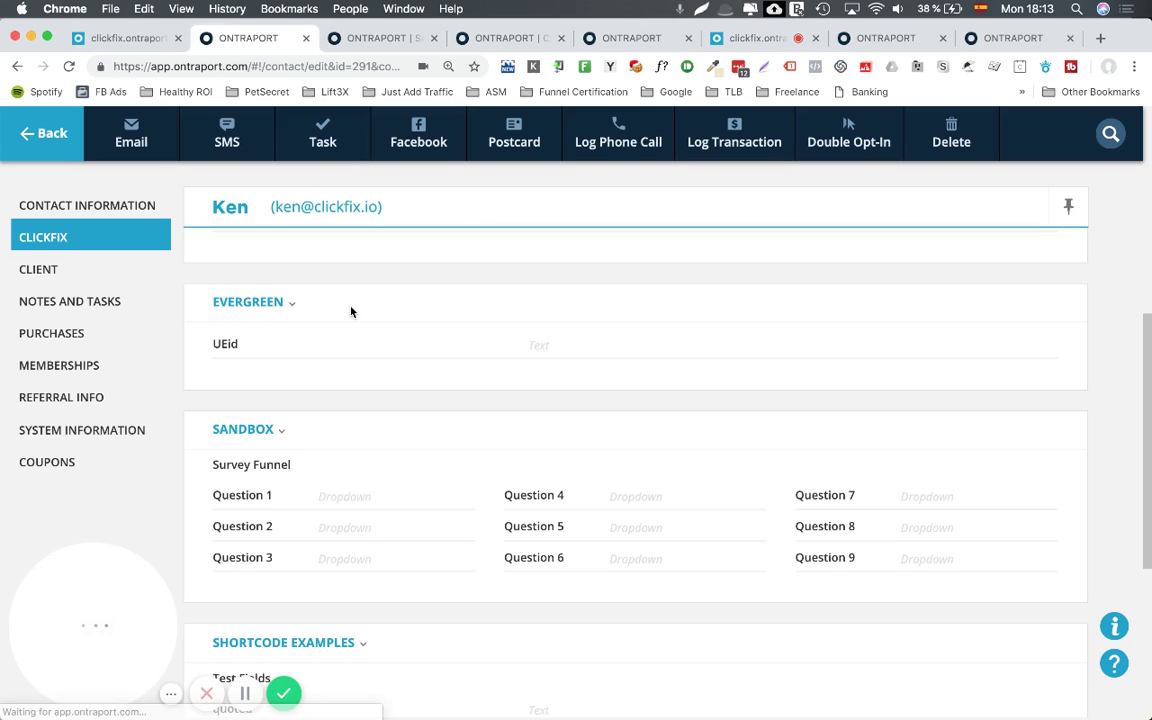
click(69, 66)
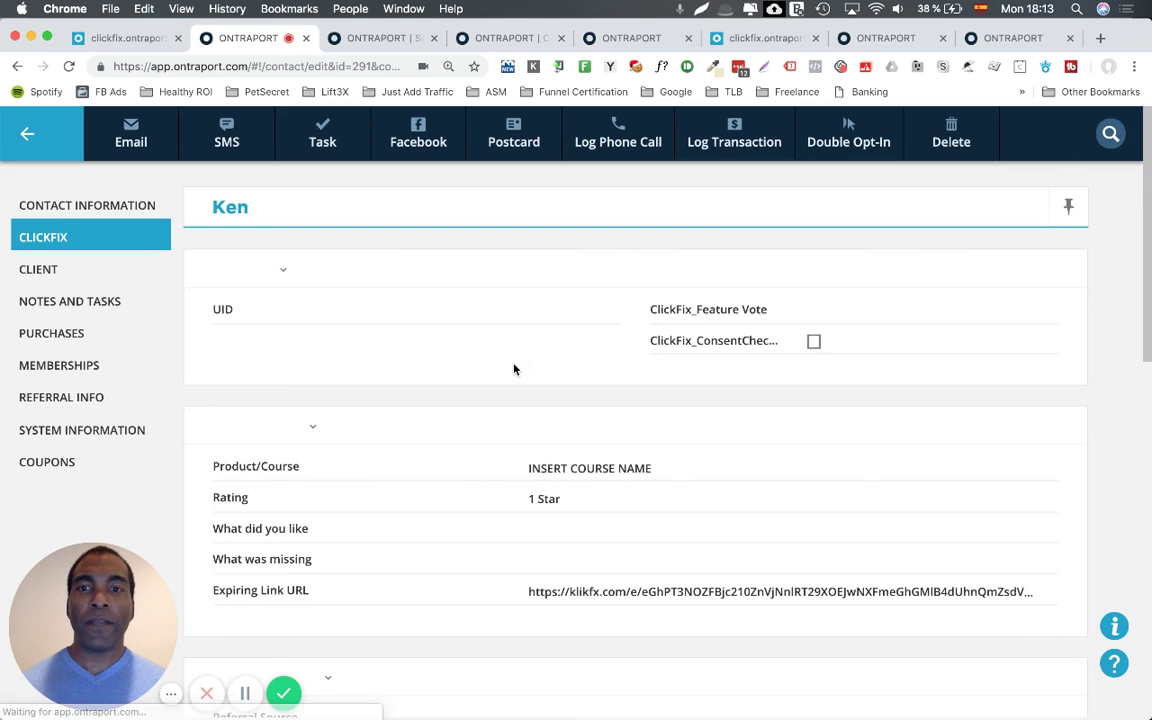
scroll(514, 368, down, 10)
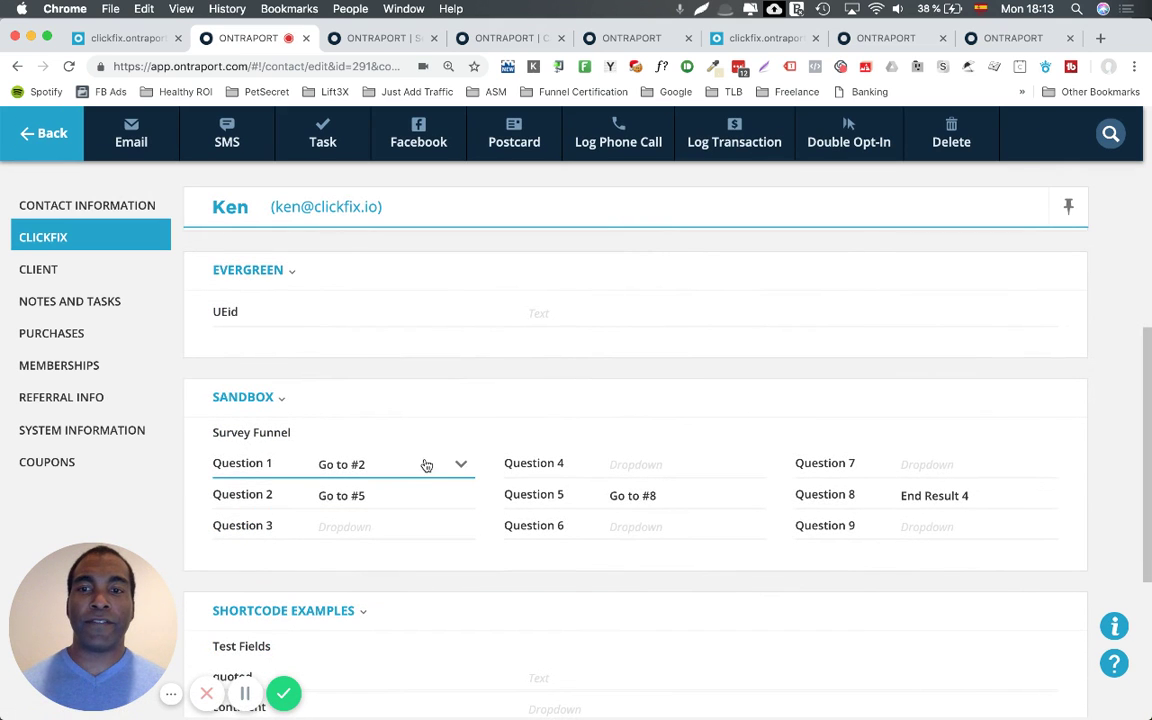